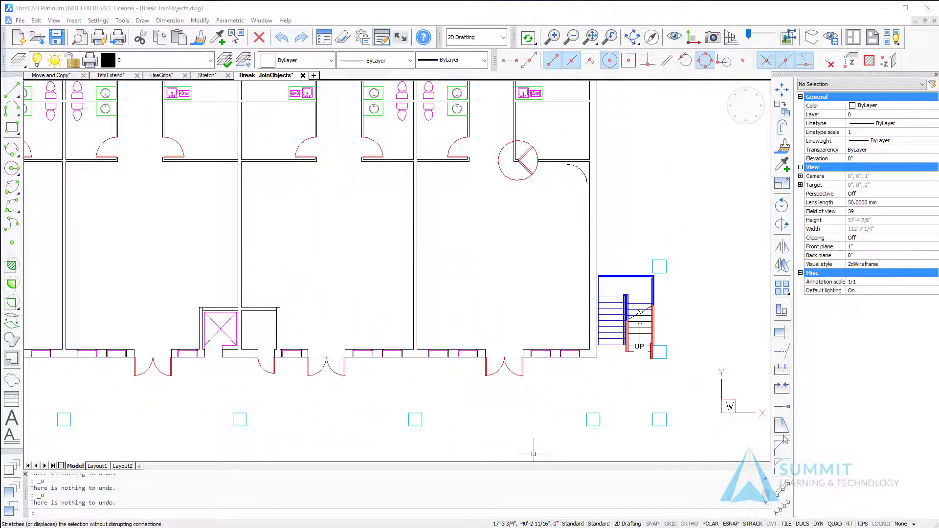
Step: Break the restroom door-swing circle, removing its left part so only the right-side arc remains
{"action": "left_click", "coordinate": [782, 370]}
{"action": "scroll", "coordinate": [457, 291], "scroll_direction": "down", "scroll_amount": 6}
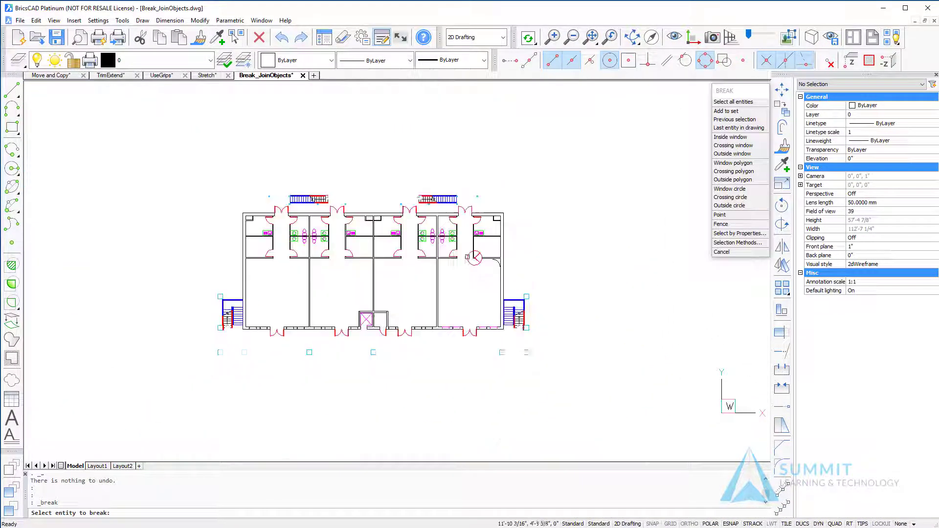
{"action": "scroll", "coordinate": [467, 256], "scroll_direction": "up", "scroll_amount": 5}
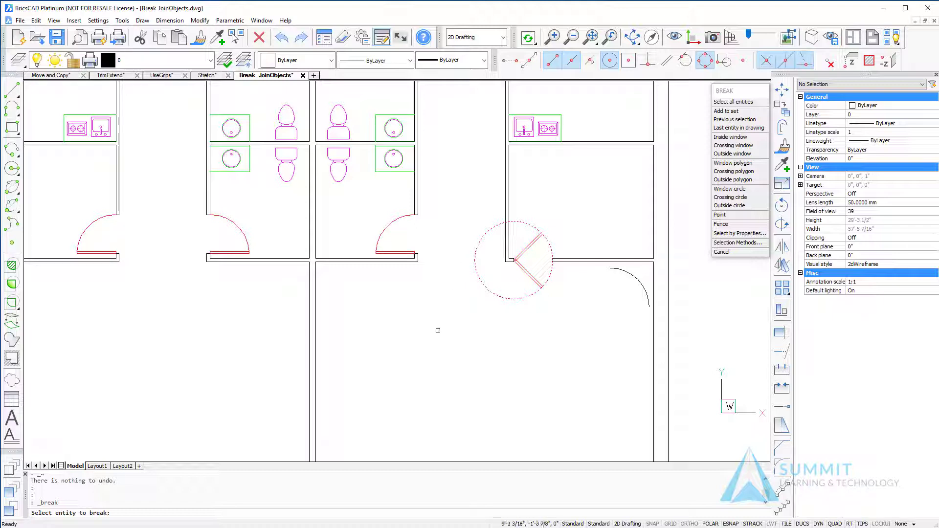
{"action": "left_click", "coordinate": [531, 225]}
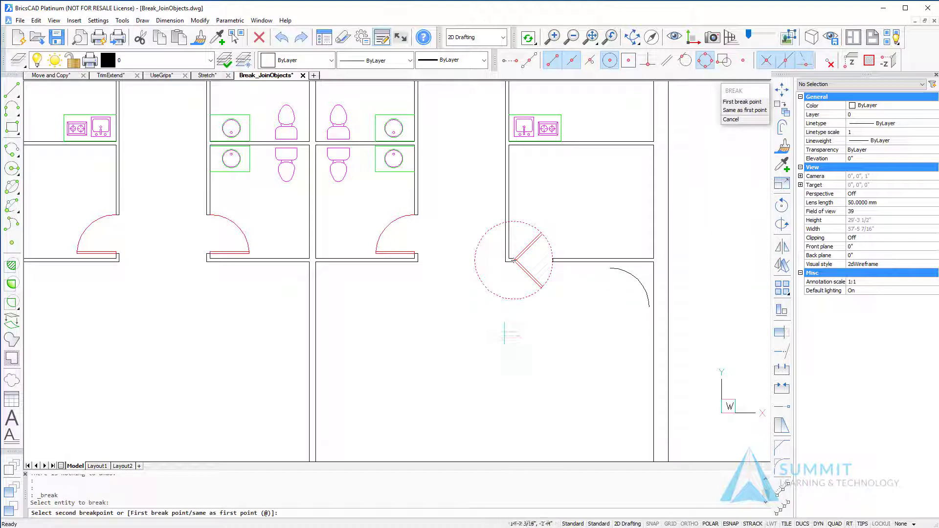
{"action": "left_click", "coordinate": [513, 298]}
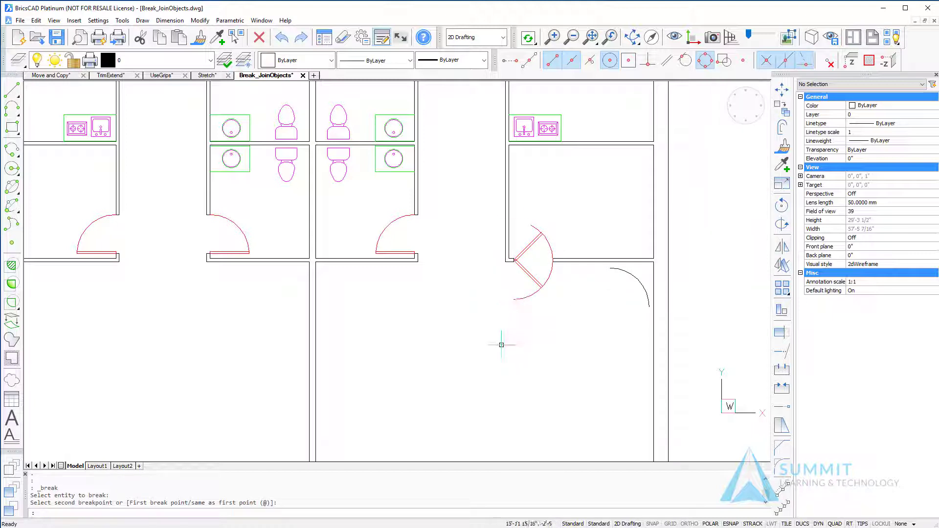
{"action": "middle_click_drag", "start_coordinate": [504, 359], "coordinate": [515, 263]}
Step: Draw a default-radius circle in the room below and move it to a new centre
{"action": "left_click", "coordinate": [12, 169]}
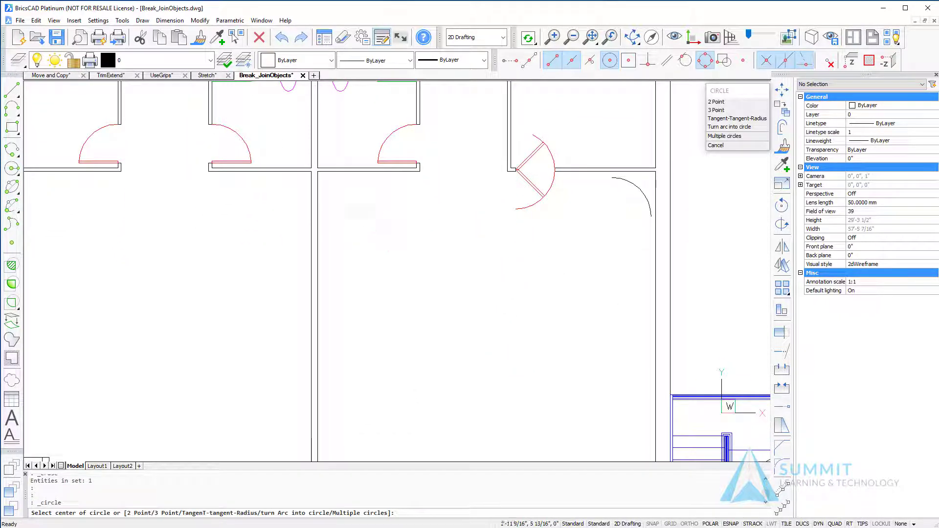
{"action": "left_click", "coordinate": [352, 211]}
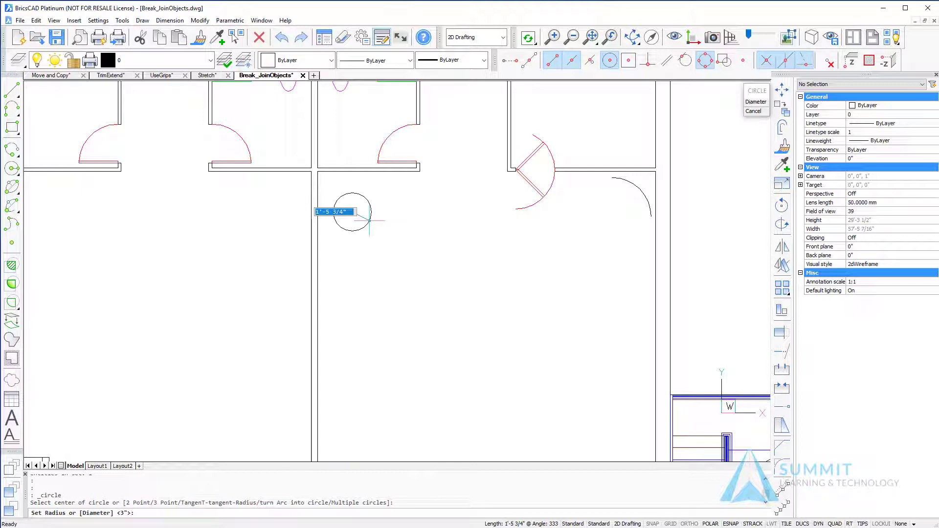
{"action": "key", "text": "Return"}
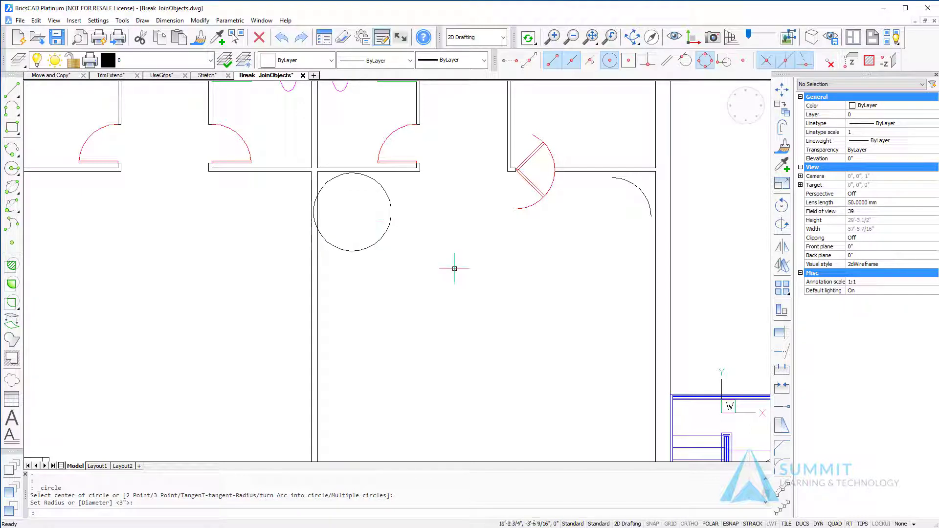
{"action": "left_click", "coordinate": [380, 187]}
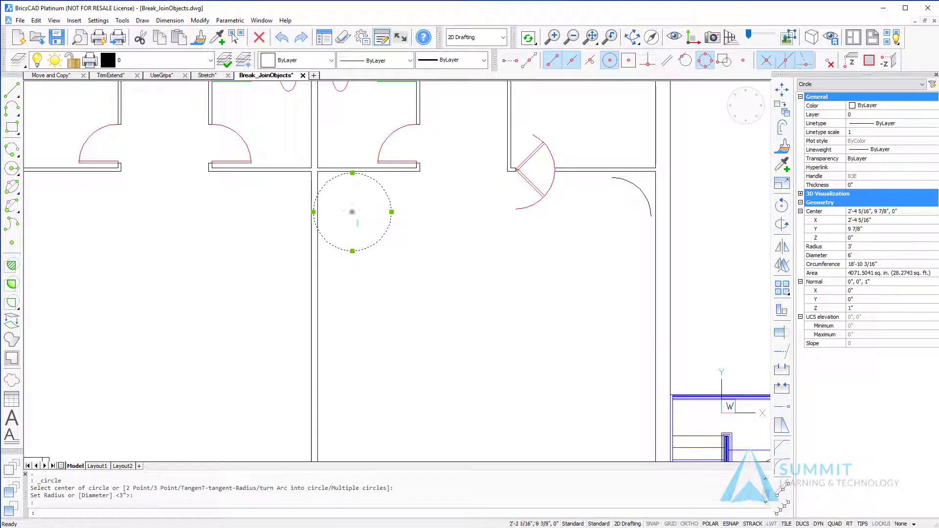
{"action": "left_click", "coordinate": [353, 216]}
{"action": "left_click", "coordinate": [352, 214]}
{"action": "left_click", "coordinate": [352, 212]}
{"action": "left_click", "coordinate": [369, 226]}
{"action": "key", "text": "Escape"}
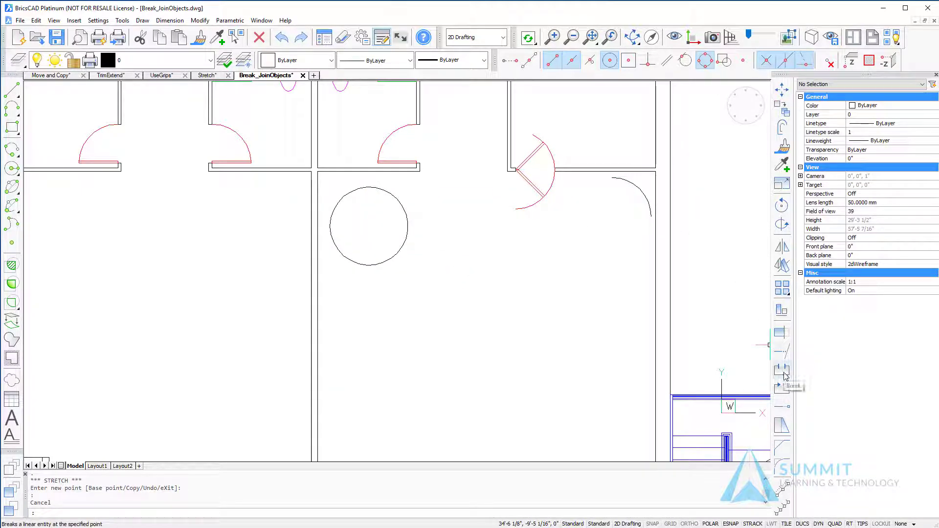
Step: Break the new circle between its bottom and right quadrants, removing the lower-right quarter
{"action": "left_click", "coordinate": [782, 370]}
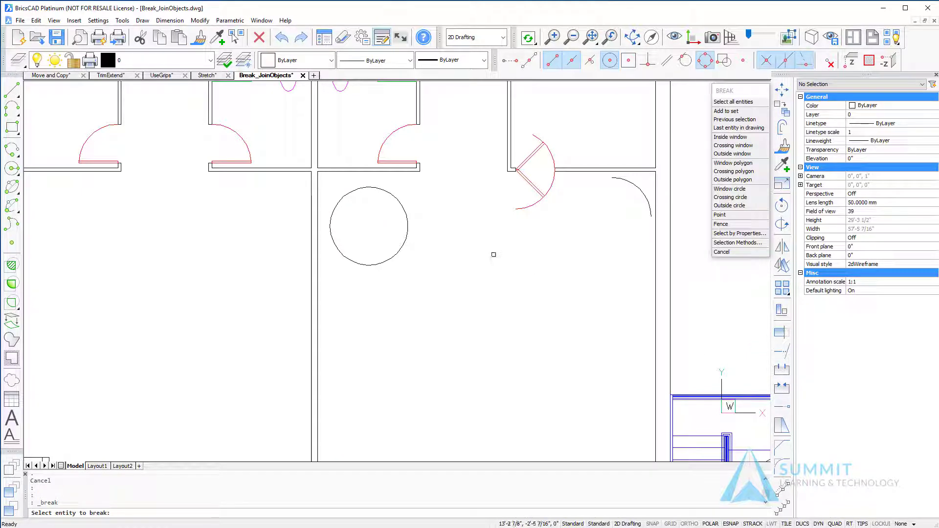
{"action": "left_click", "coordinate": [398, 200]}
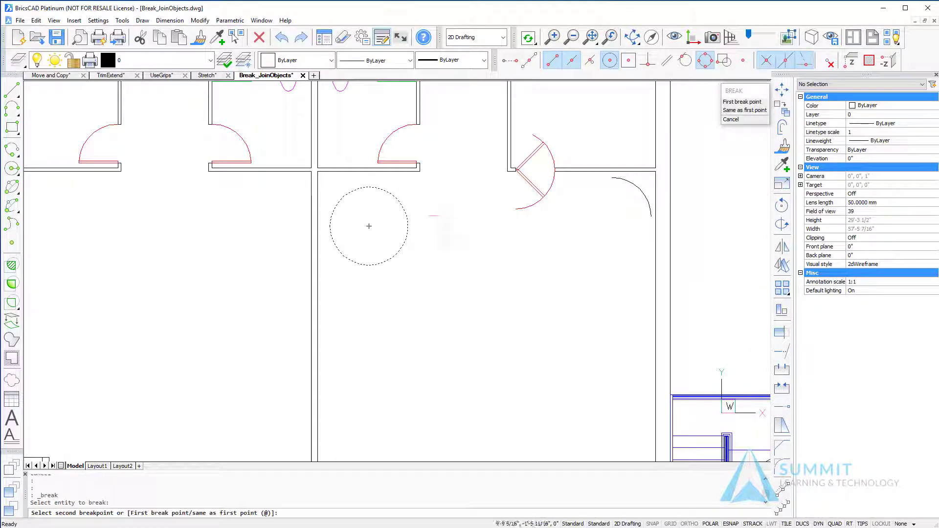
{"action": "left_click", "coordinate": [743, 102]}
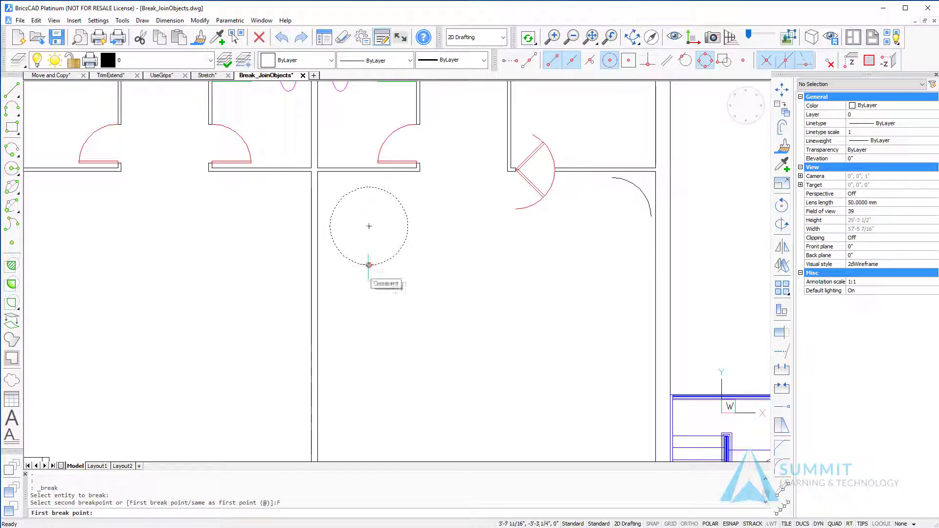
{"action": "left_click", "coordinate": [369, 265]}
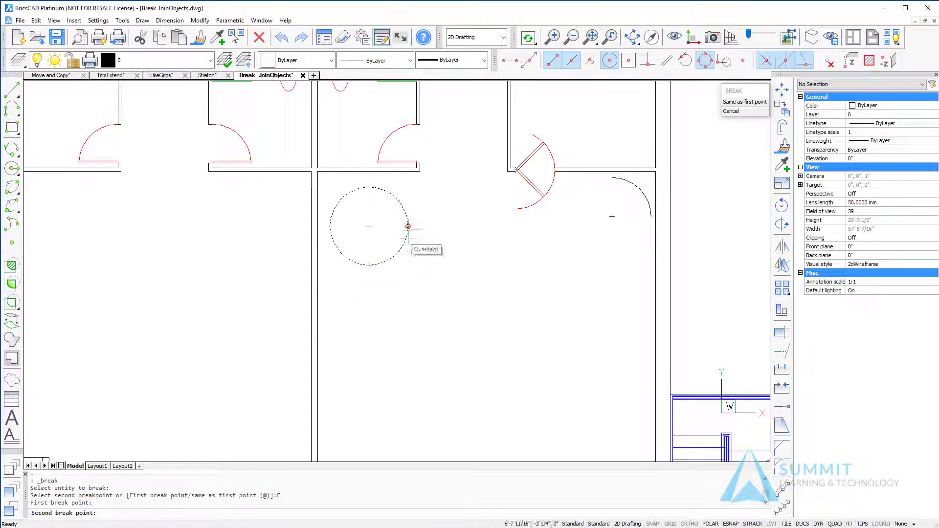
{"action": "left_click", "coordinate": [408, 227]}
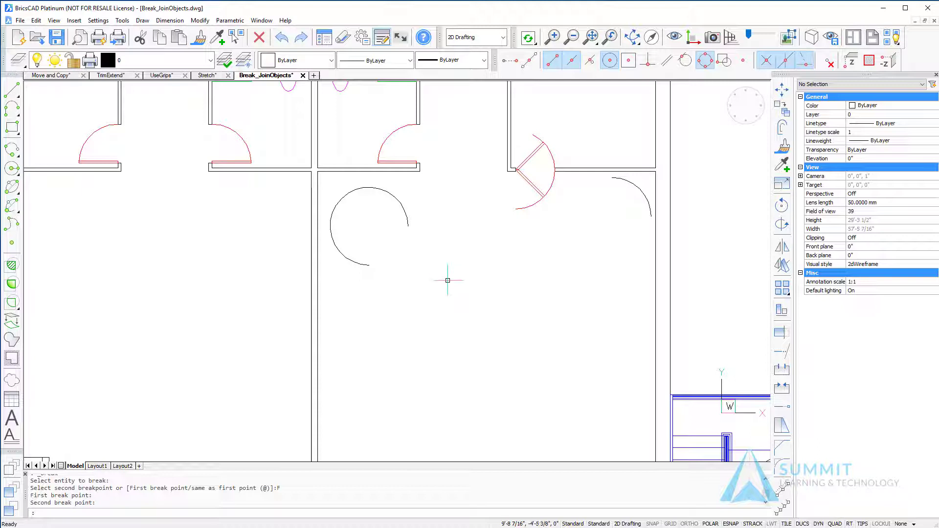
{"action": "middle_click_drag", "start_coordinate": [551, 364], "coordinate": [365, 250]}
Step: Break the horizontal stair tread line at a single point where it meets the break line
{"action": "scroll", "coordinate": [602, 321], "scroll_direction": "up", "scroll_amount": 4}
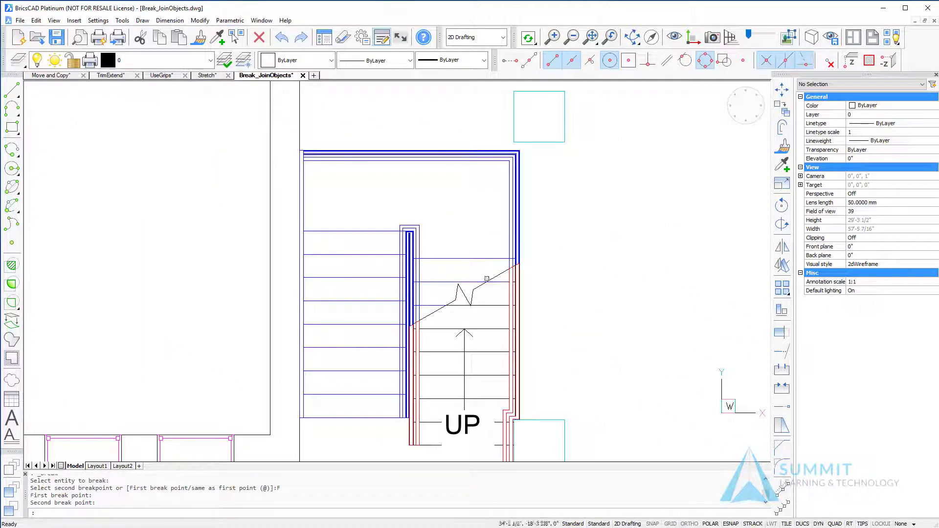
{"action": "left_click", "coordinate": [485, 277]}
{"action": "left_click", "coordinate": [493, 282]}
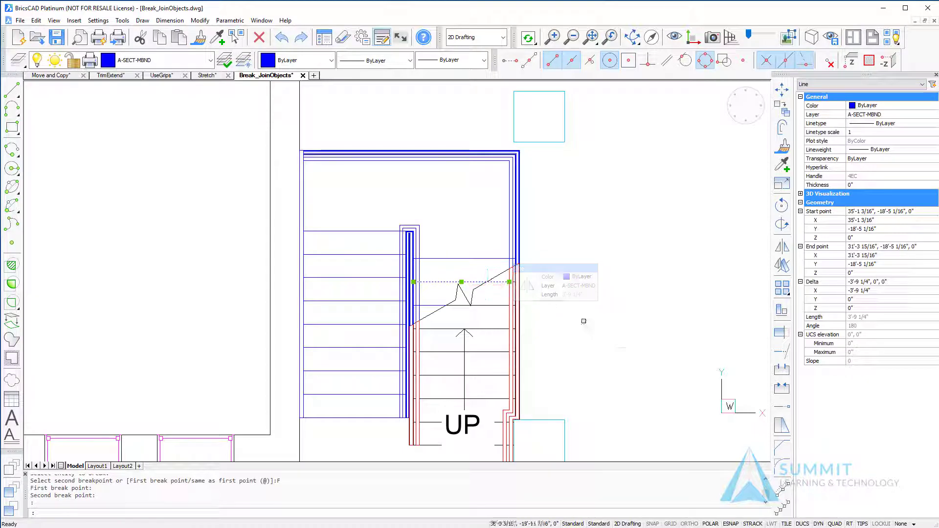
{"action": "key", "text": "Escape"}
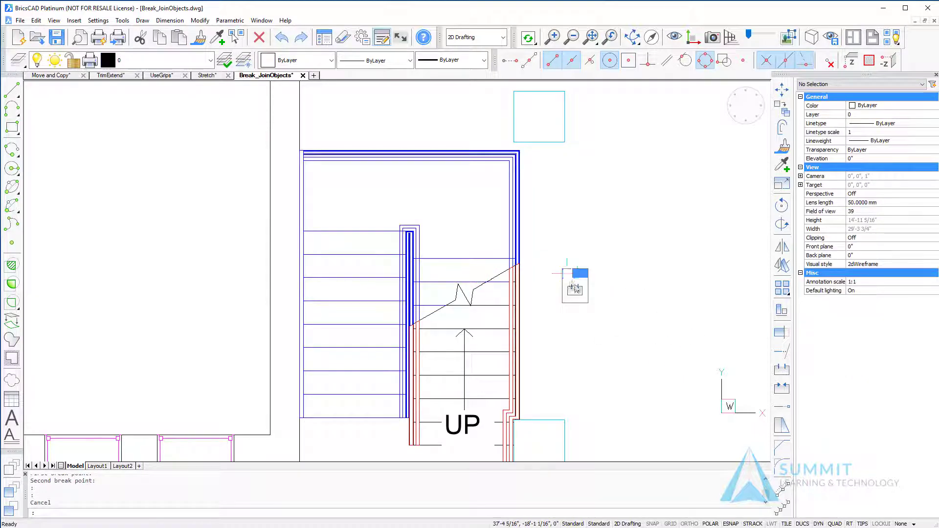
{"action": "right_click", "coordinate": [641, 294]}
{"action": "left_click", "coordinate": [573, 291]}
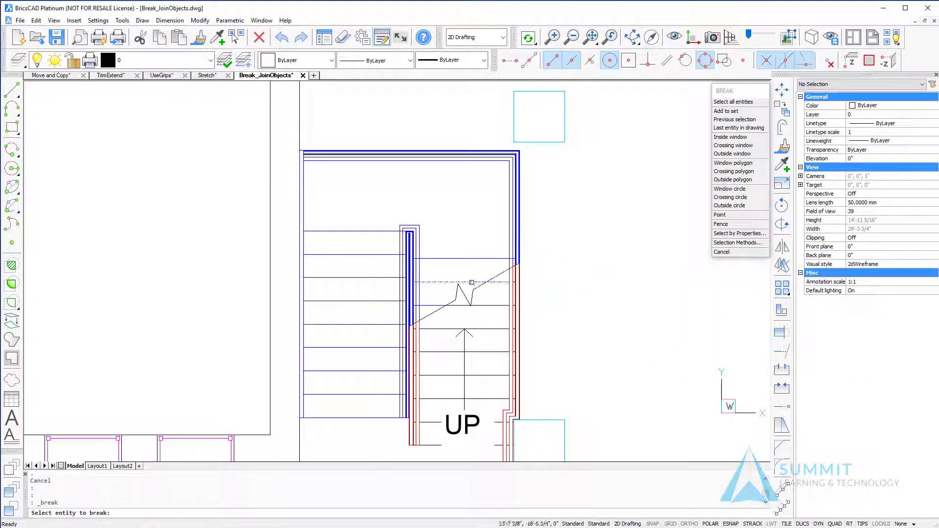
{"action": "left_click", "coordinate": [473, 282]}
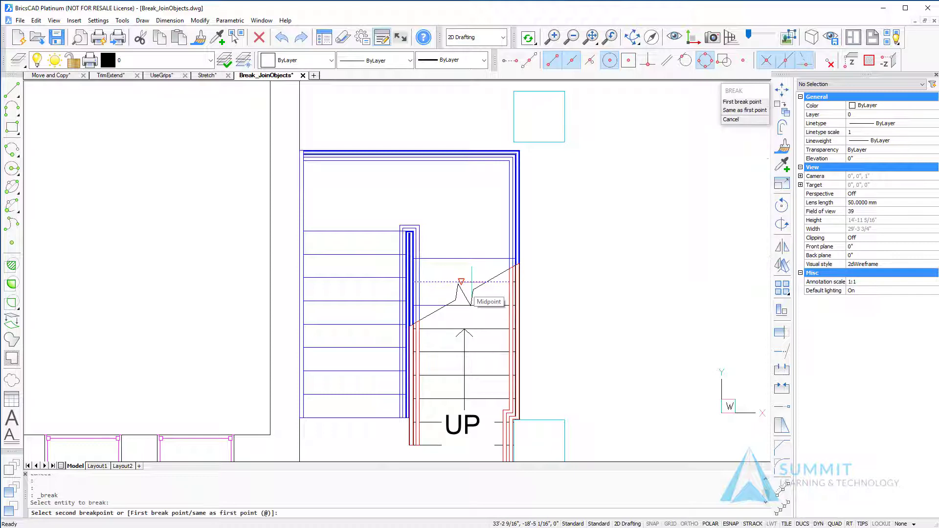
{"action": "left_click", "coordinate": [742, 102]}
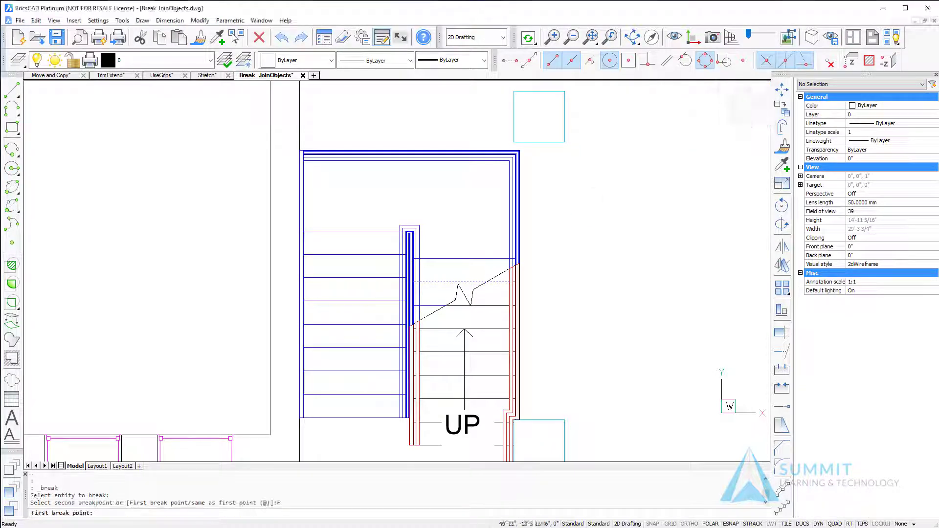
{"action": "left_click", "coordinate": [491, 278]}
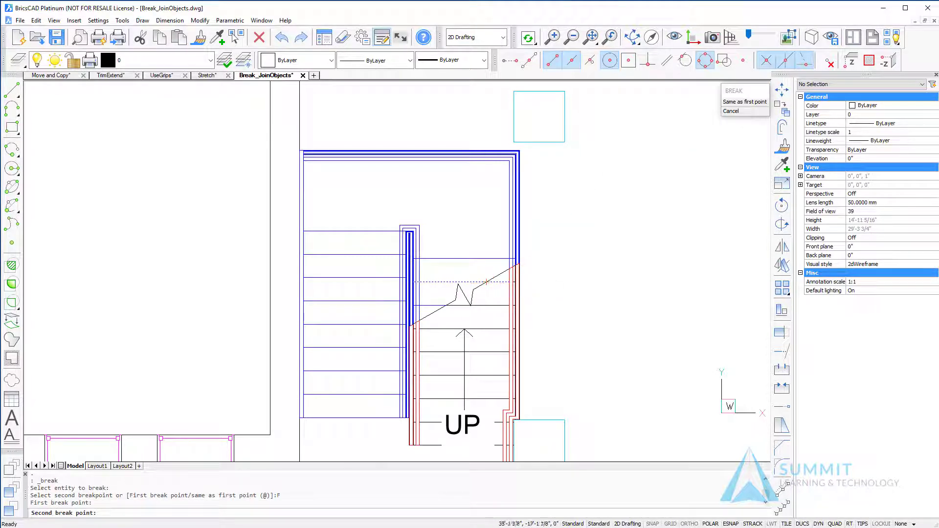
{"action": "left_click", "coordinate": [755, 102]}
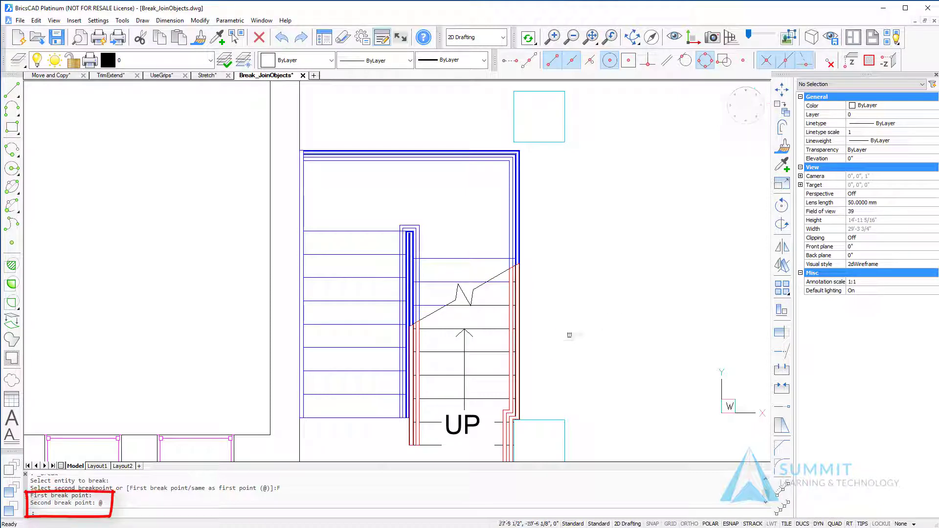
Step: Check the separate 10 7/8" tread piece, then begin selecting the two window frames
{"action": "left_click", "coordinate": [503, 290]}
{"action": "left_click", "coordinate": [497, 266]}
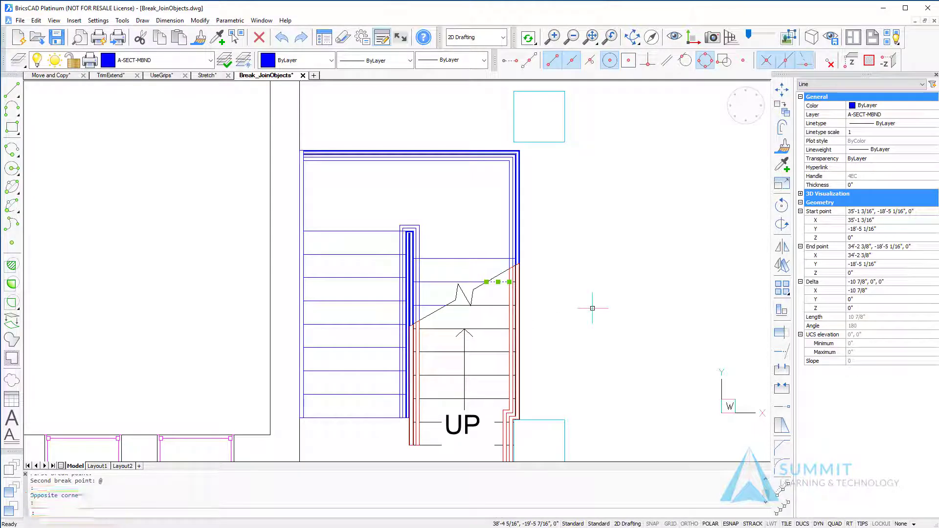
{"action": "key", "text": "Escape"}
{"action": "key", "text": "Escape"}
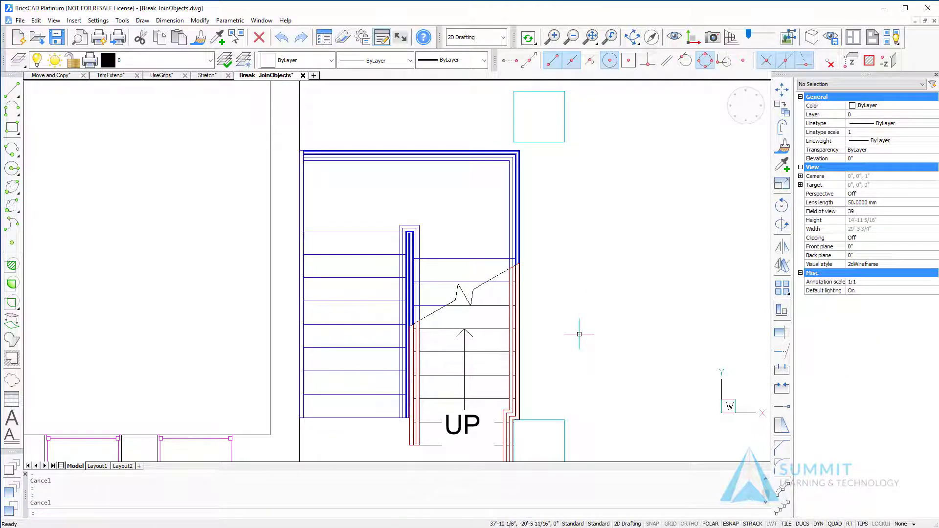
{"action": "mouse_move", "coordinate": [273, 459]}
{"action": "middle_mouse_down"}
{"action": "mouse_move", "coordinate": [448, 376]}
{"action": "mouse_move", "coordinate": [455, 340]}
{"action": "middle_mouse_up"}
{"action": "left_click", "coordinate": [432, 328]}
Step: Erase the two window frames from the lower wall
{"action": "left_click", "coordinate": [223, 329]}
{"action": "key", "text": "Delete"}
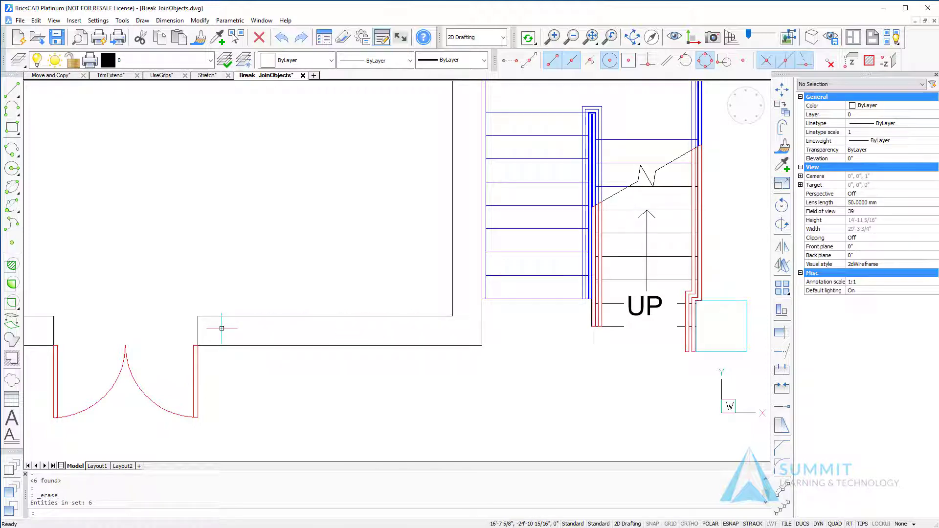
{"action": "left_click", "coordinate": [173, 290]}
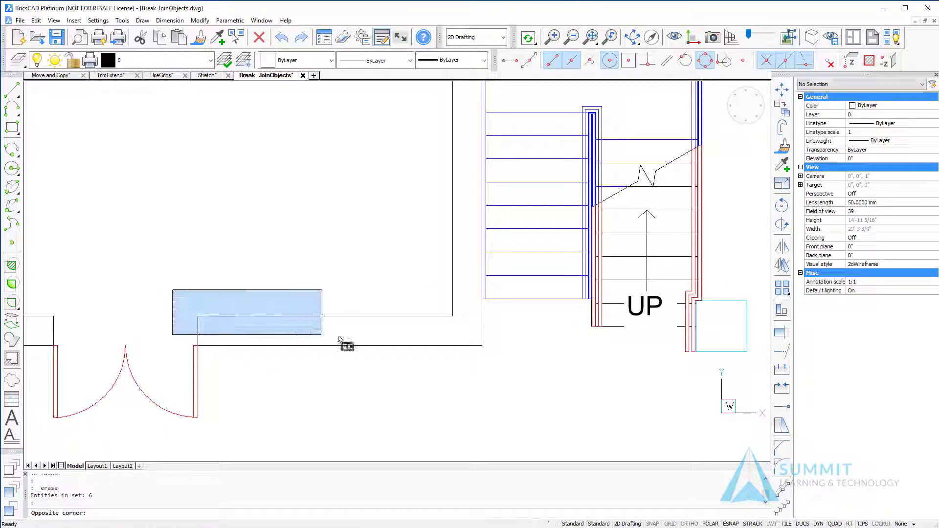
{"action": "left_click", "coordinate": [488, 366]}
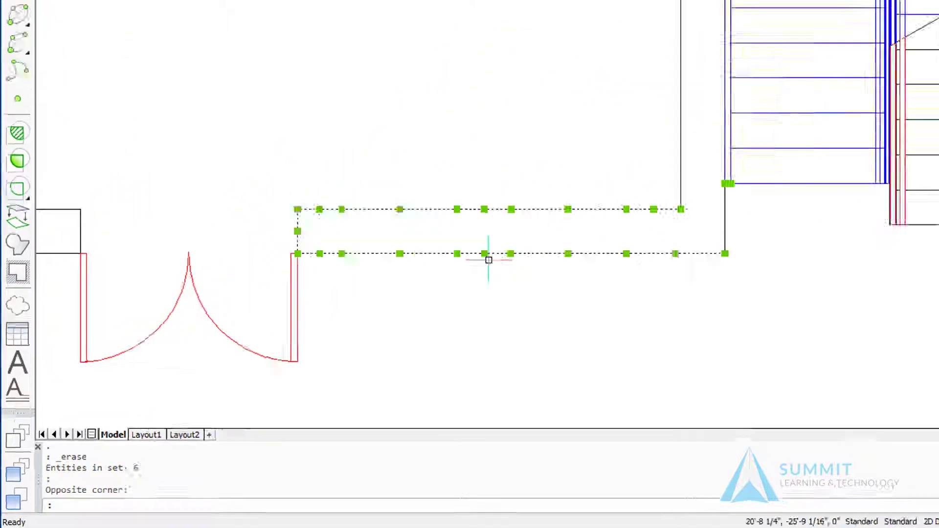
{"action": "key", "text": "Escape"}
{"action": "key", "text": "Escape"}
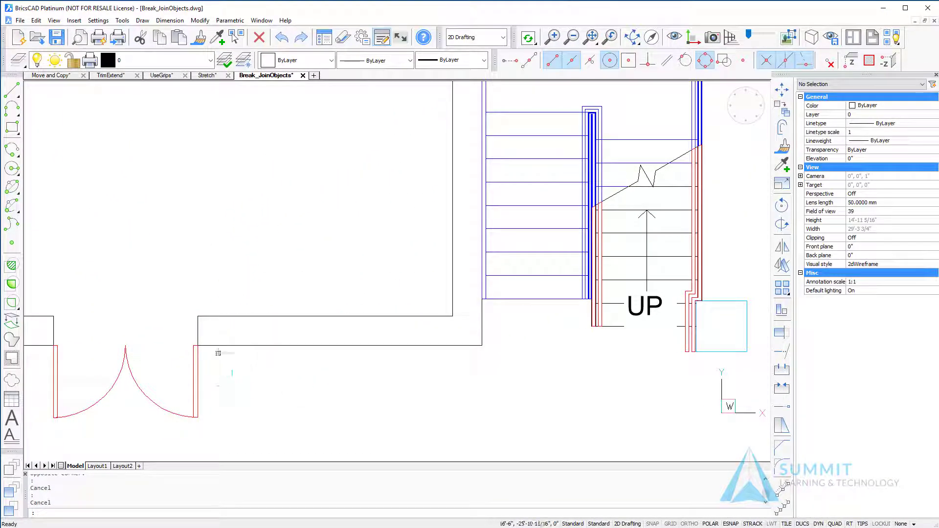
Step: Erase the three short leftover wall segments in the opening
{"action": "left_click", "coordinate": [209, 357]}
{"action": "left_click", "coordinate": [462, 327]}
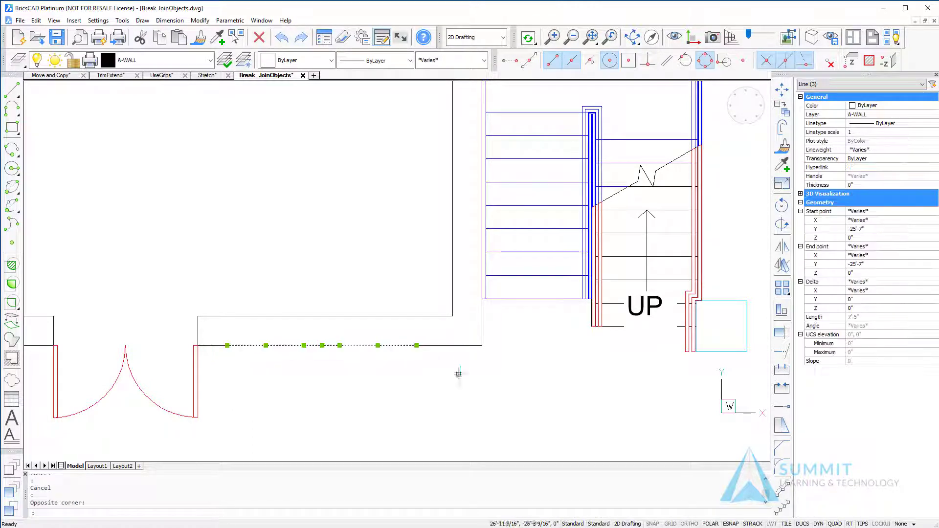
{"action": "key", "text": "Delete"}
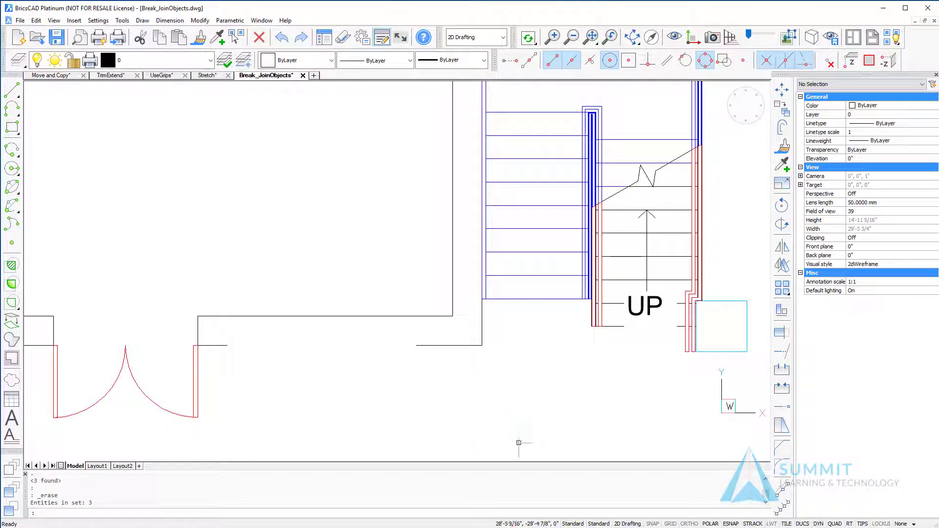
Step: Join the upper wall lines across the former opening into one line
{"action": "left_click", "coordinate": [782, 388]}
{"action": "left_click", "coordinate": [160, 323]}
{"action": "left_click", "coordinate": [464, 283]}
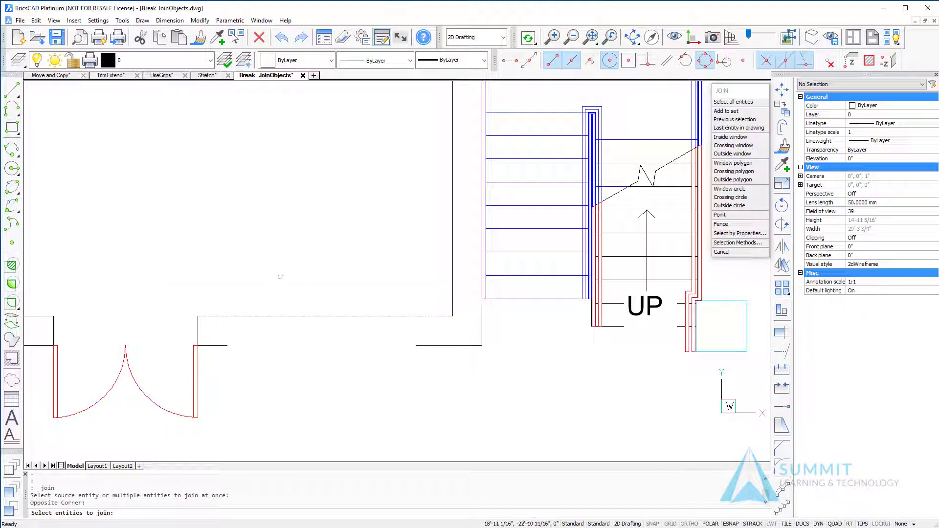
{"action": "key", "text": "Return"}
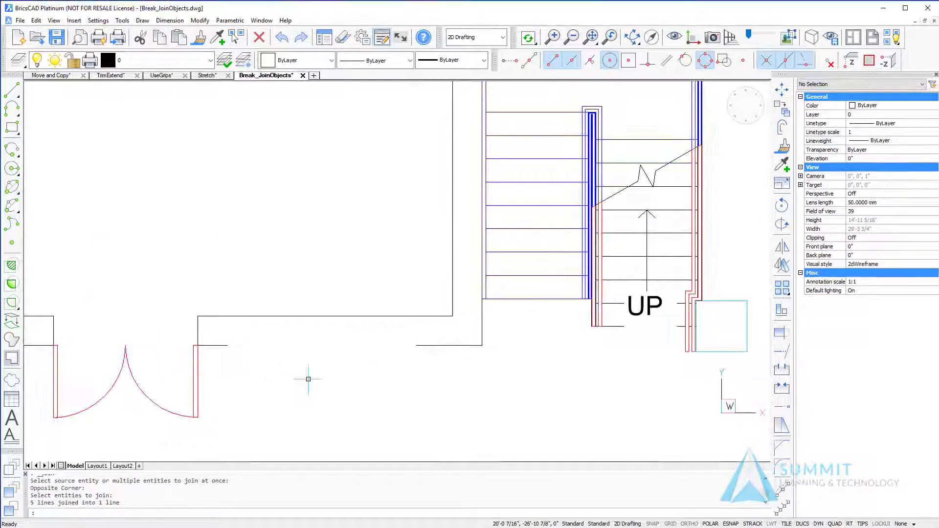
Step: Join the two lower wall lines into a single line
{"action": "right_click", "coordinate": [309, 379]}
{"action": "left_click", "coordinate": [319, 394]}
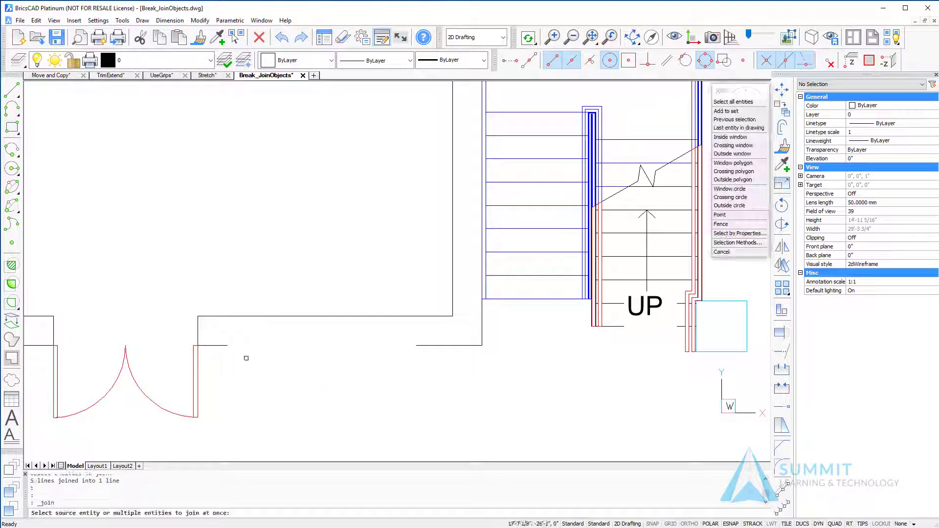
{"action": "left_click", "coordinate": [218, 346]}
{"action": "left_click", "coordinate": [429, 345]}
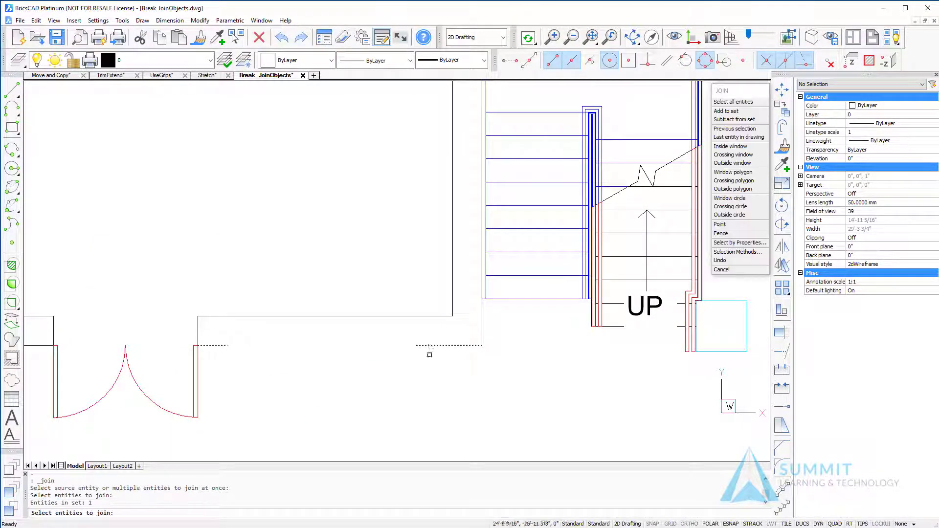
{"action": "key", "text": "Return"}
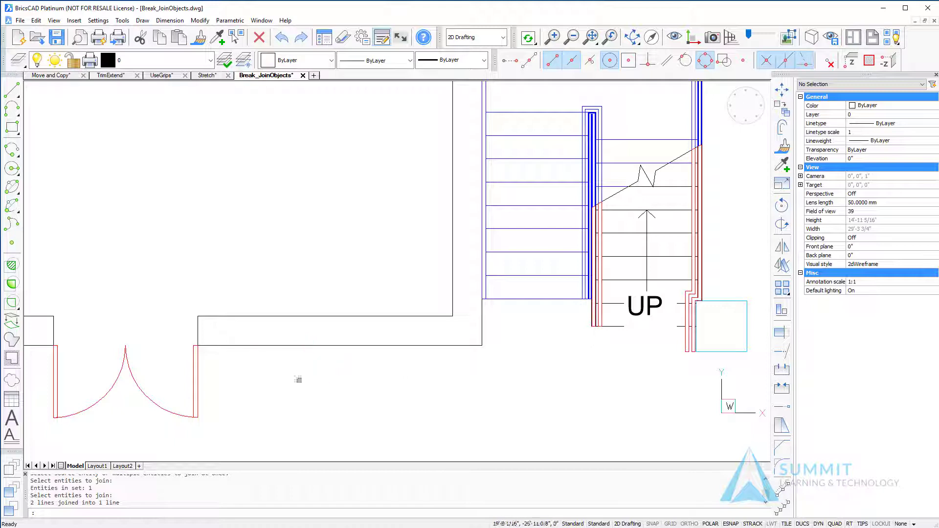
Step: Join the upper wall, lower wall and both end lines into one A-WALL polyline
{"action": "right_click", "coordinate": [365, 377]}
{"action": "left_click", "coordinate": [374, 393]}
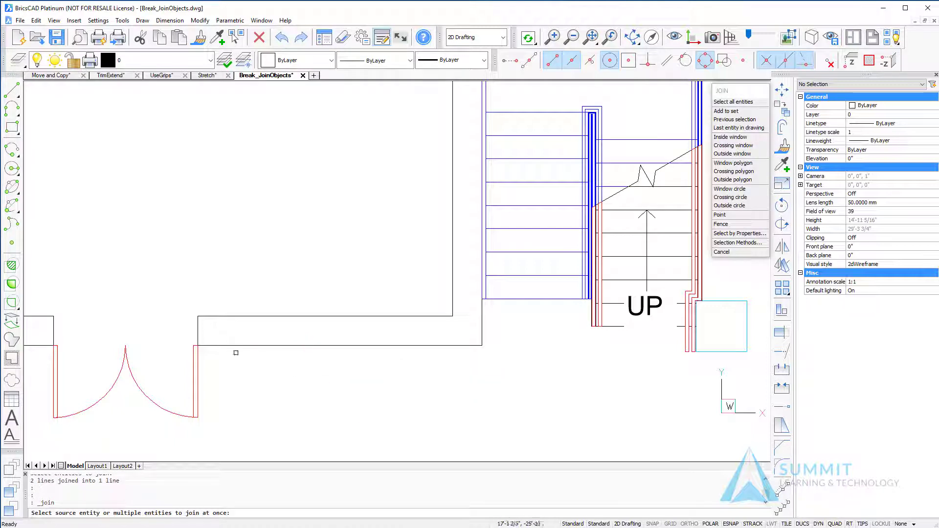
{"action": "left_click", "coordinate": [205, 333]}
{"action": "left_click", "coordinate": [187, 317]}
{"action": "left_click", "coordinate": [305, 345]}
{"action": "left_click", "coordinate": [452, 310]}
{"action": "left_click", "coordinate": [481, 321]}
{"action": "key", "text": "Return"}
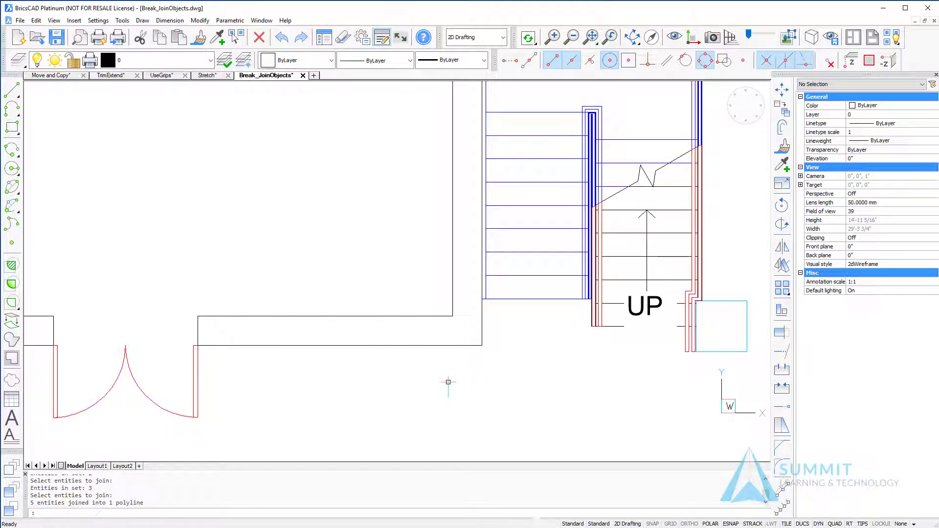
{"action": "left_click", "coordinate": [368, 345]}
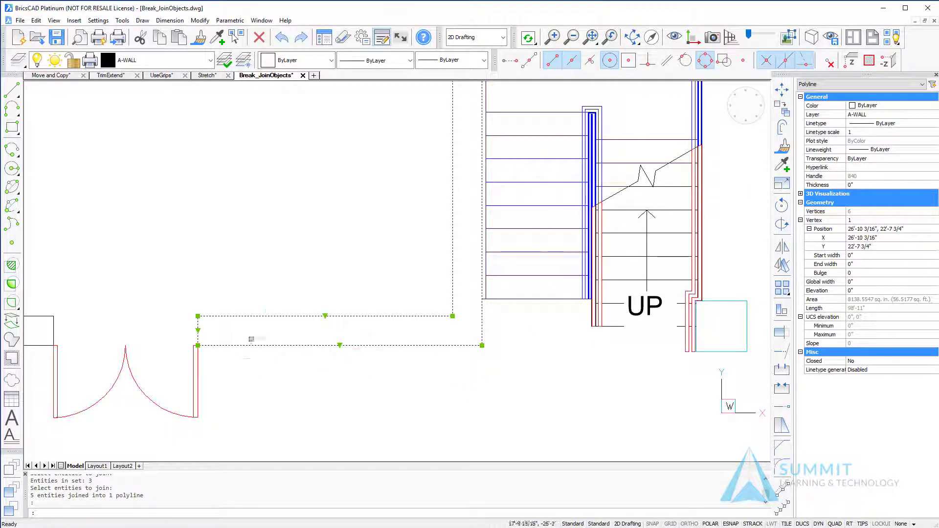
{"action": "key", "text": "Escape"}
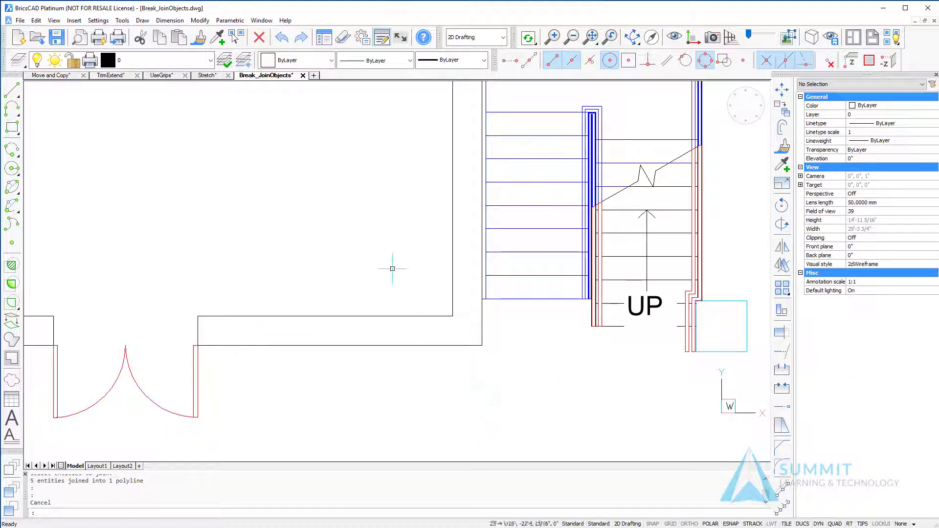
Step: Close the open door arc in the right-hand room into a full circle with JOIN's cLose option
{"action": "middle_click_drag", "start_coordinate": [396, 275], "coordinate": [408, 298]}
{"action": "scroll", "coordinate": [406, 299], "scroll_direction": "down", "scroll_amount": 4}
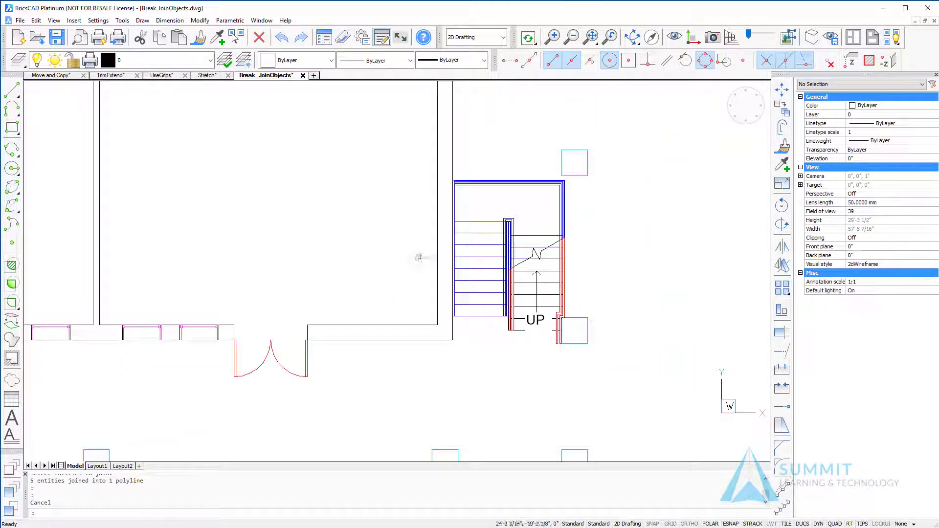
{"action": "middle_click_drag", "start_coordinate": [419, 262], "coordinate": [453, 444]}
{"action": "middle_click_drag", "start_coordinate": [445, 161], "coordinate": [420, 279]}
{"action": "scroll", "coordinate": [423, 273], "scroll_direction": "down", "scroll_amount": 2}
{"action": "scroll", "coordinate": [421, 278], "scroll_direction": "up", "scroll_amount": 3}
{"action": "mouse_move", "coordinate": [571, 291]}
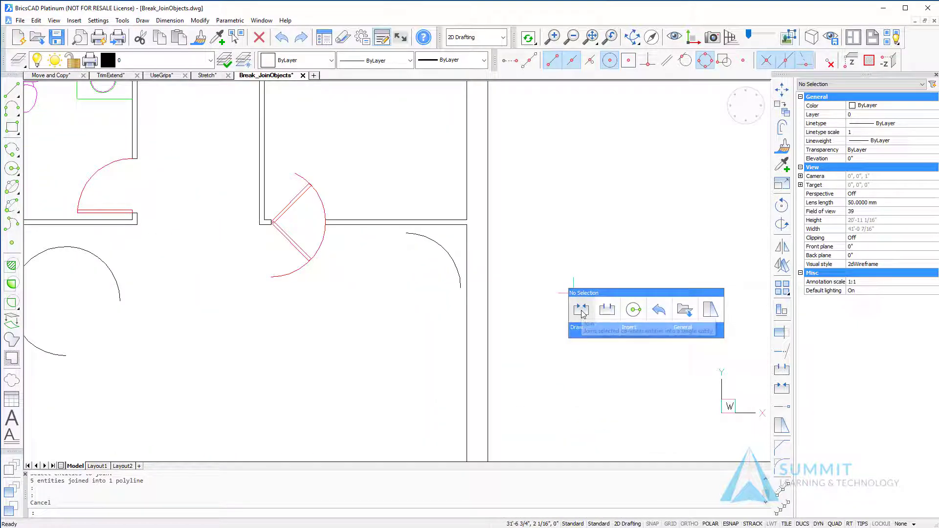
{"action": "left_click", "coordinate": [582, 312]}
{"action": "left_click", "coordinate": [448, 250]}
{"action": "key", "text": "Return"}
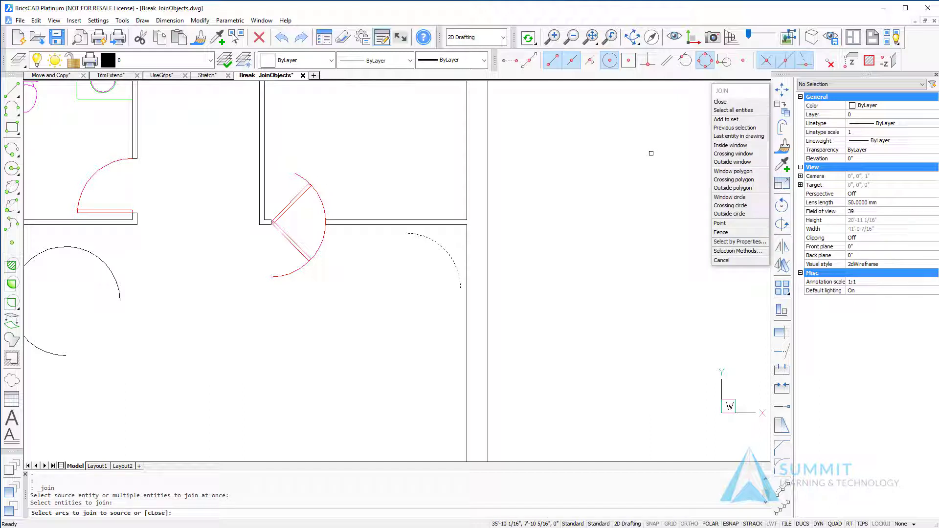
{"action": "left_click", "coordinate": [721, 102]}
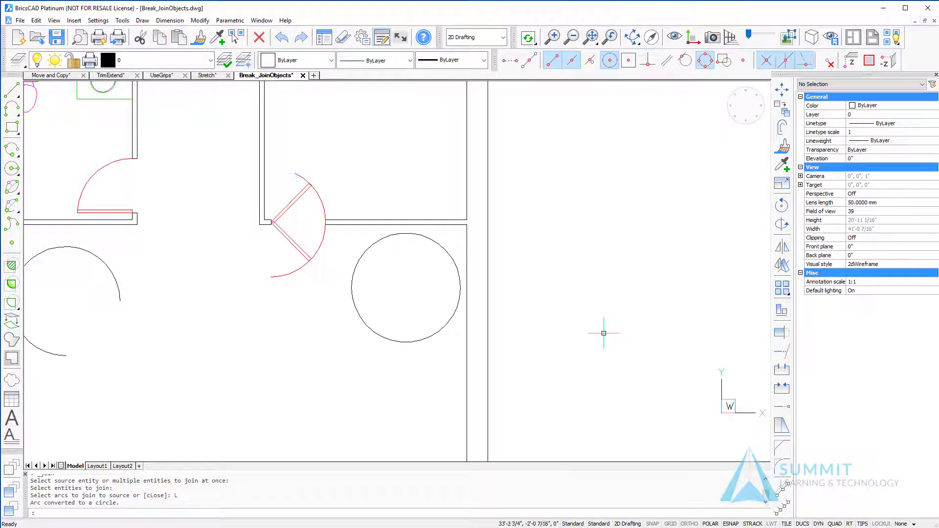